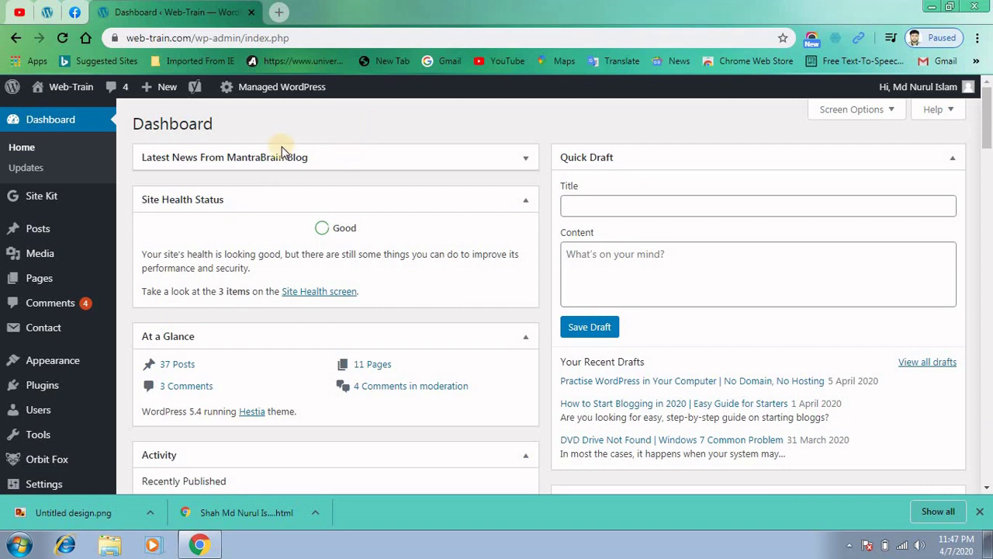
- Under Plugins > Add New, search the plugin directory for 'jetpack'
mouse_move(43, 387)
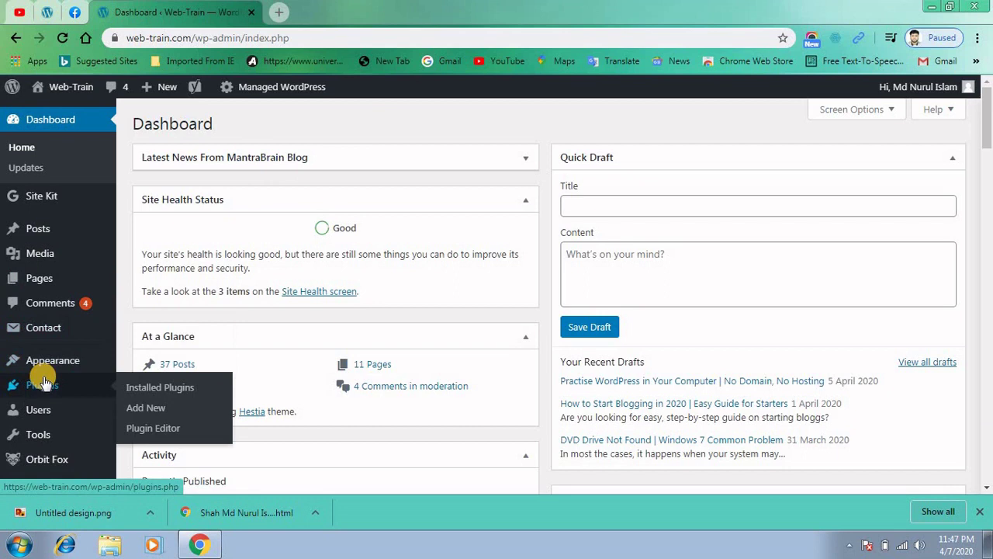
left_click(150, 410)
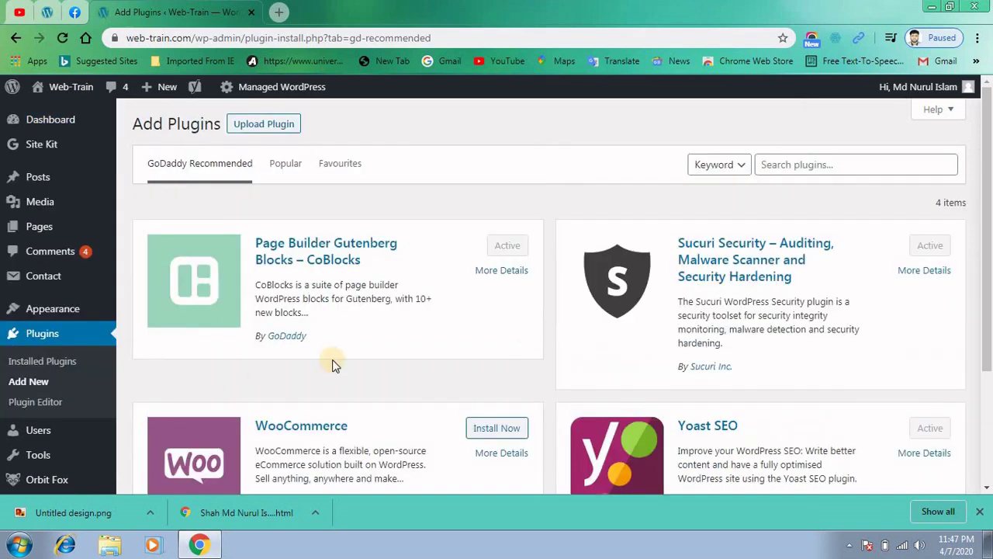
left_click(805, 168)
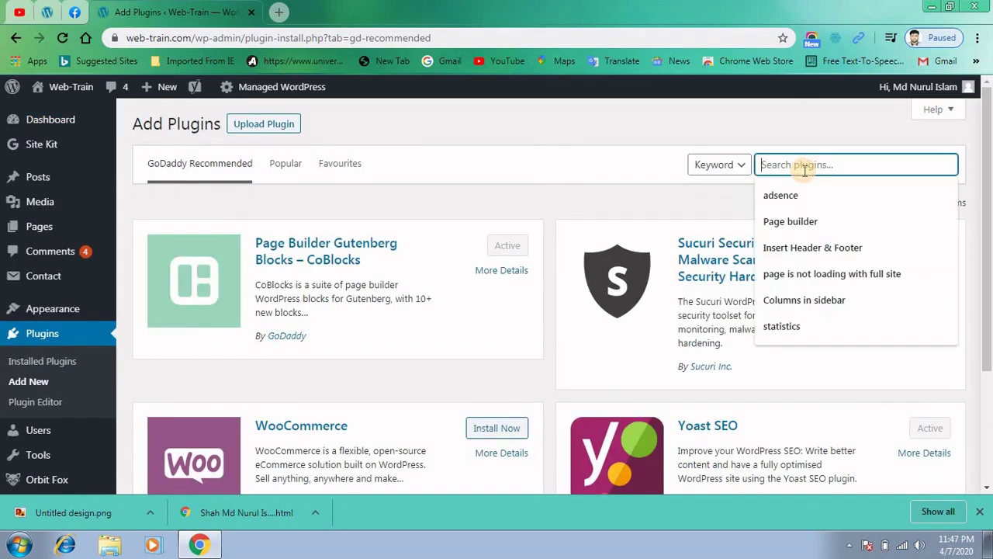
type("jet")
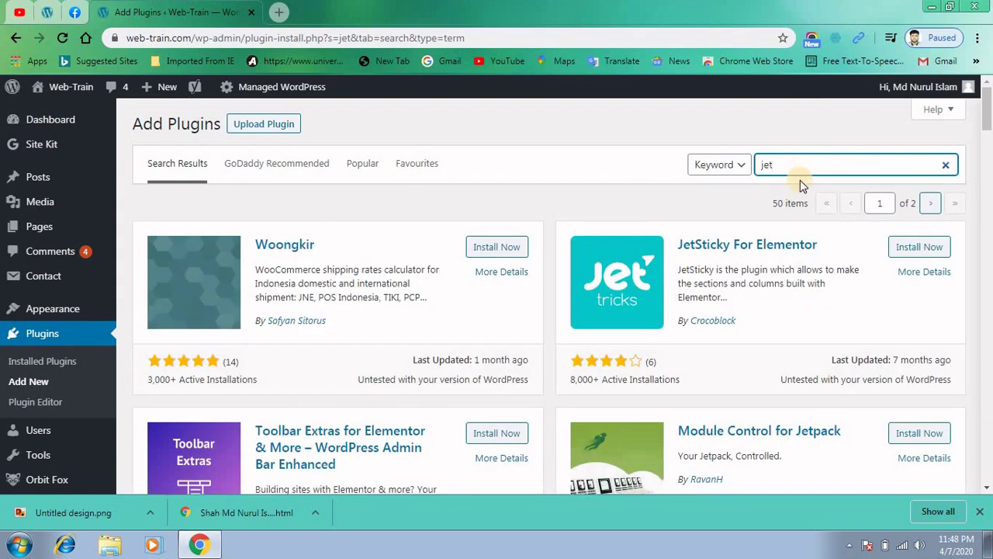
type("pack")
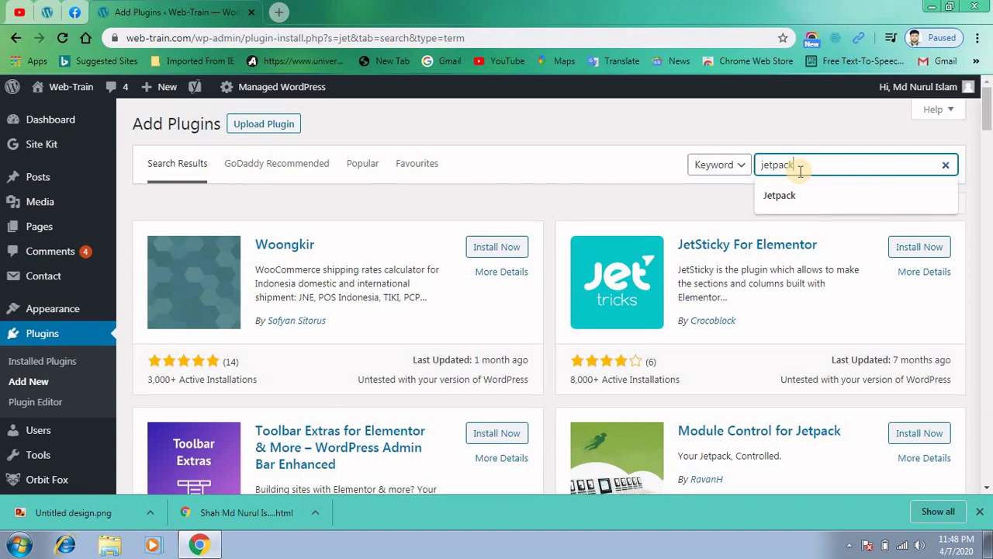
key("Return")
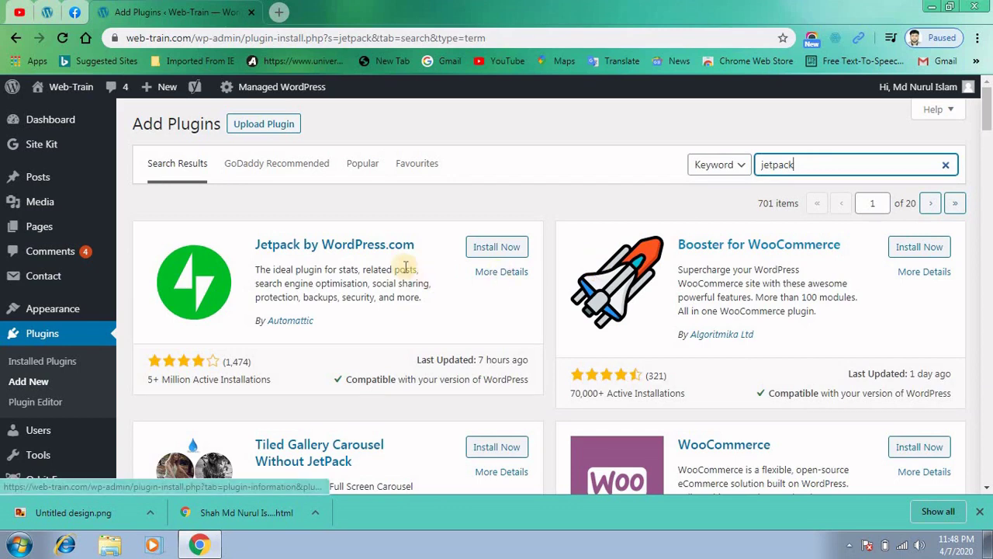
- Install Jetpack by WordPress.com from its search result card, then activate it
left_click(495, 250)
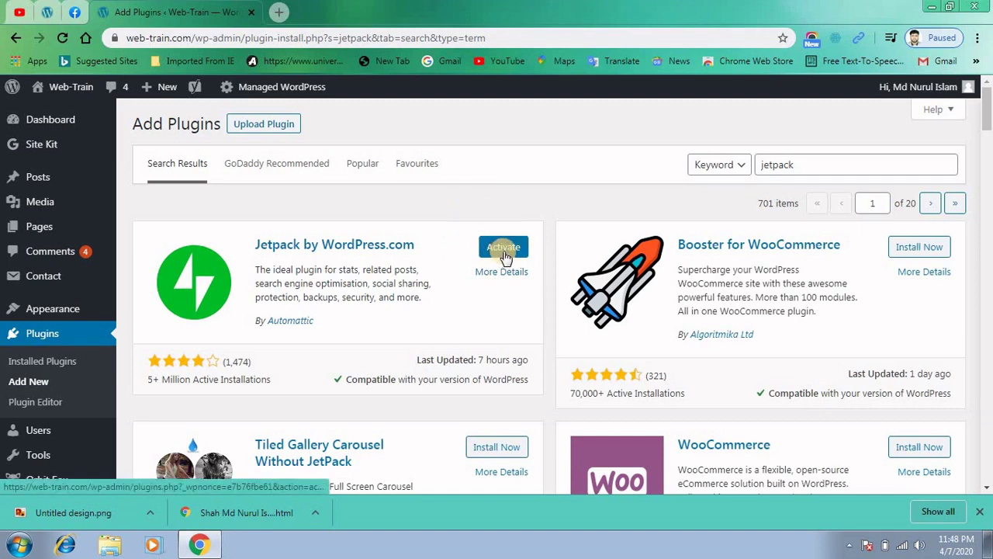
left_click(504, 249)
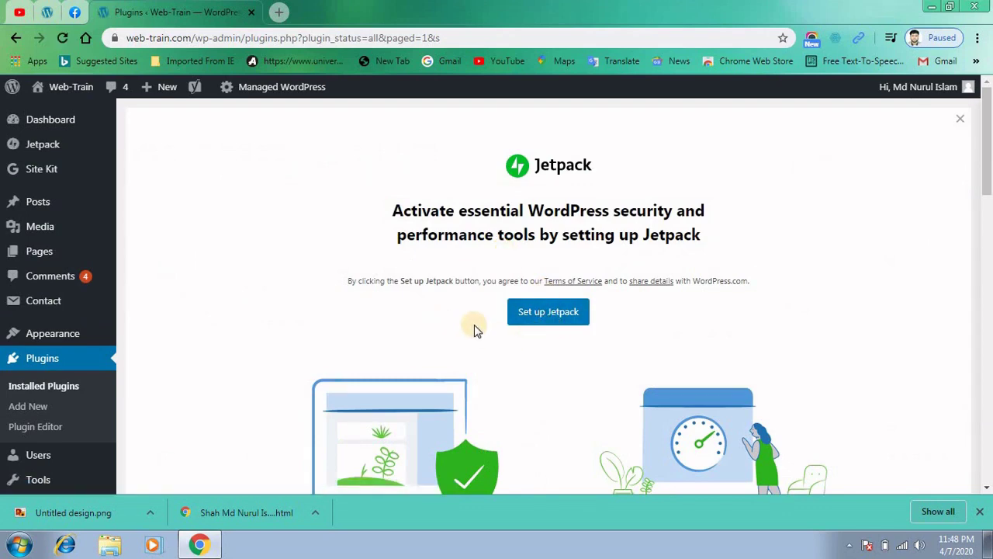
- Set up Jetpack by signing in with the WordPress.com account's e-mail and password
left_click(556, 320)
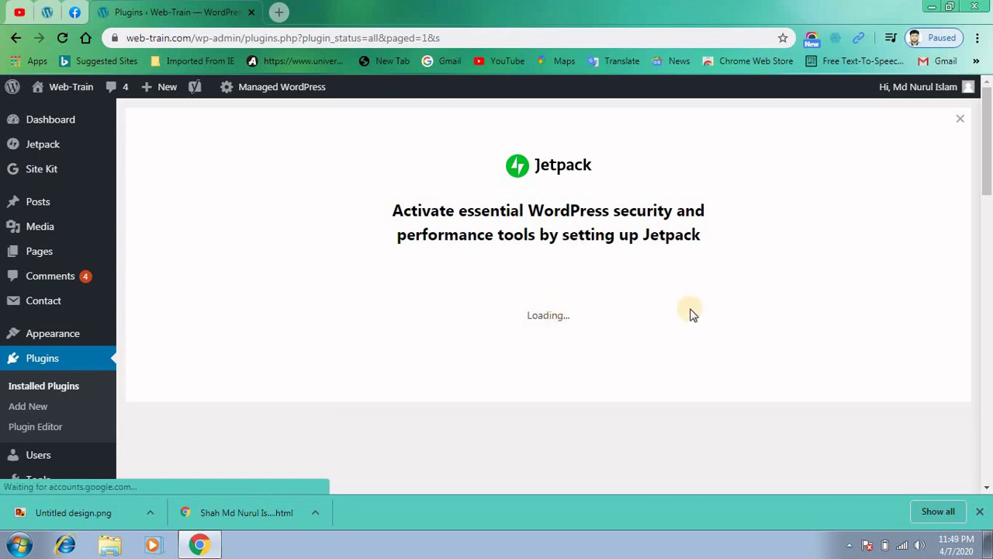
left_click_drag(989, 169, 990, 193)
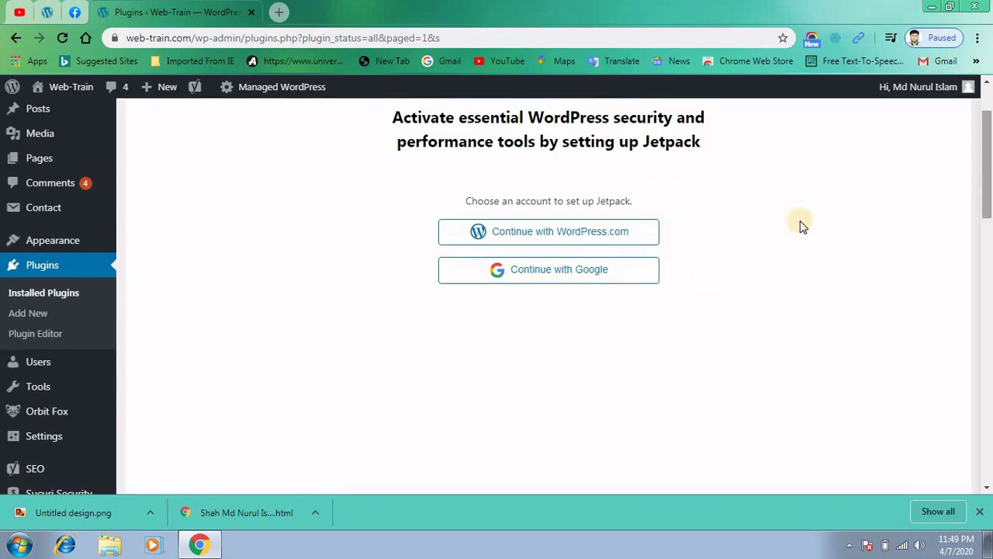
left_click(560, 240)
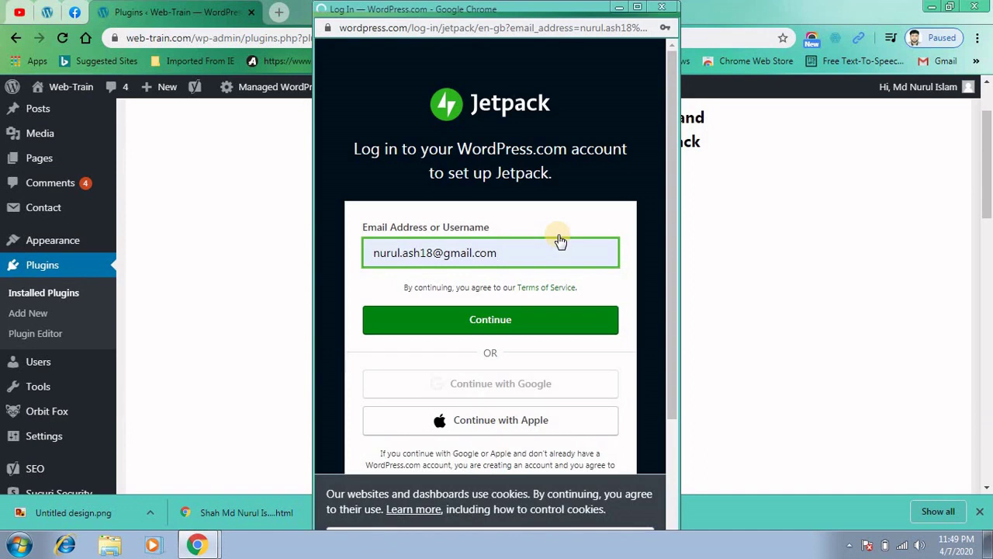
left_click(502, 323)
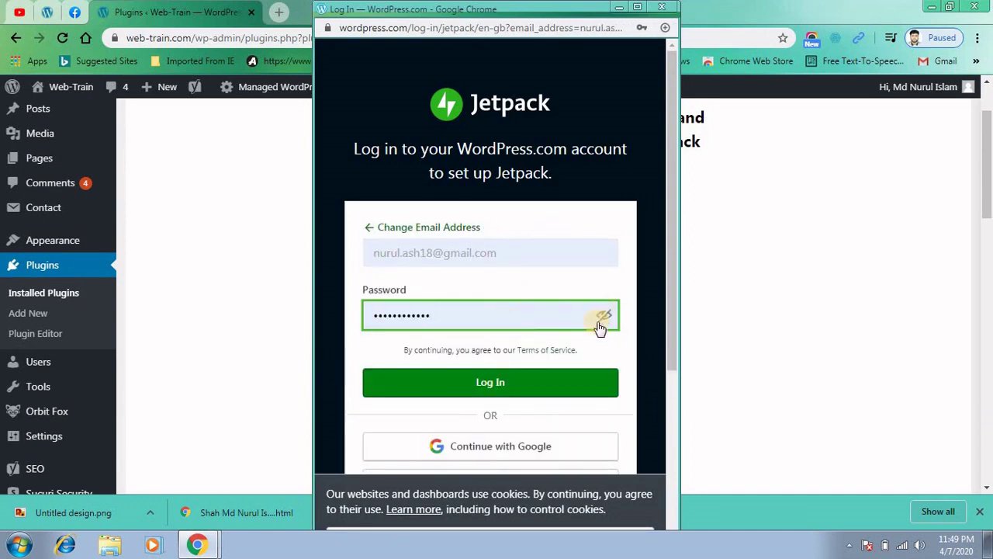
left_click(505, 392)
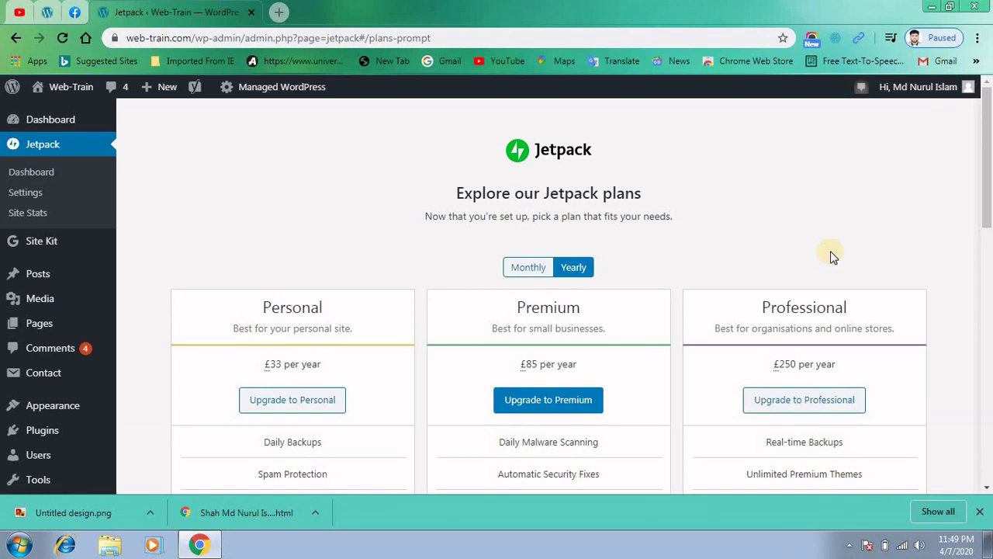
- Skip the paid Personal, Premium and Professional plans and choose Start with free
left_click_drag(987, 206, 981, 466)
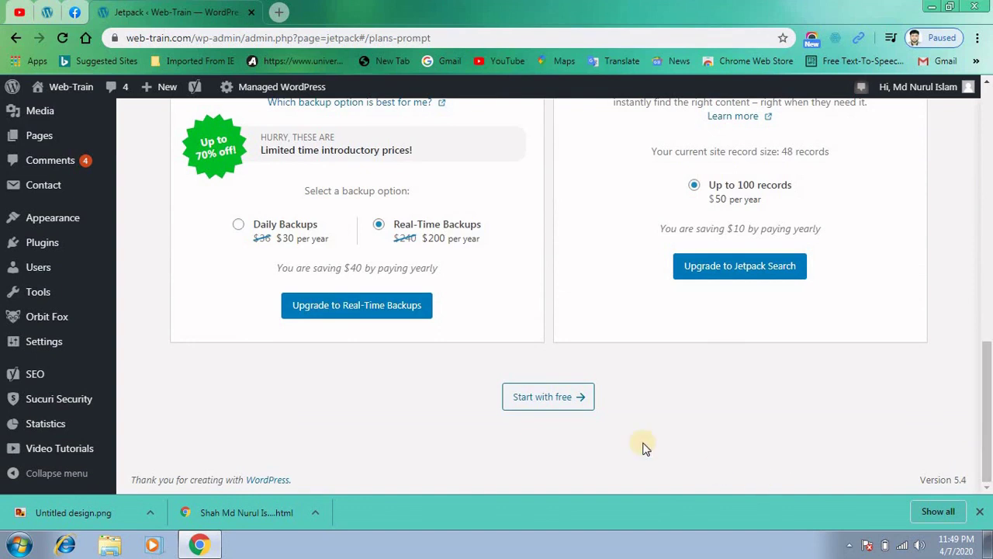
left_click(559, 399)
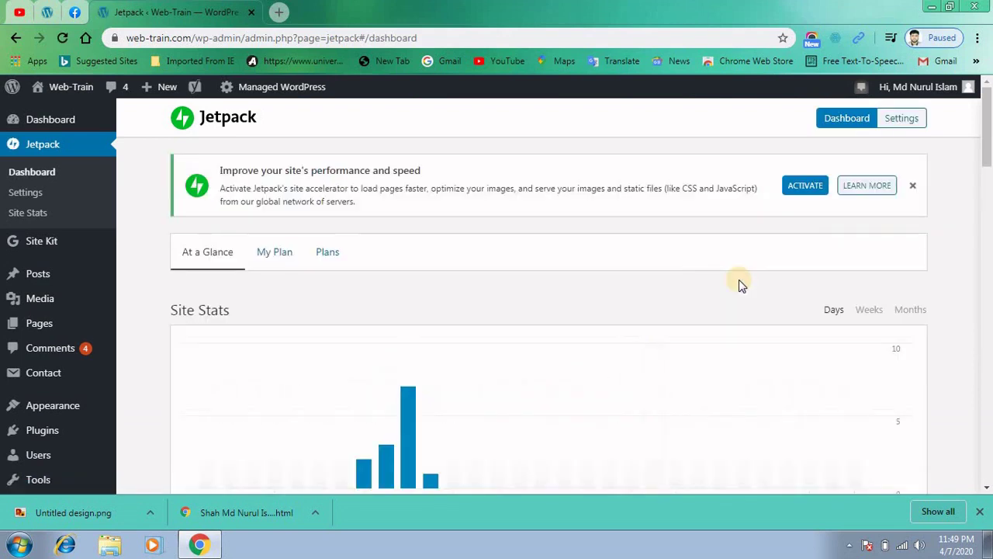
left_click_drag(990, 117, 991, 121)
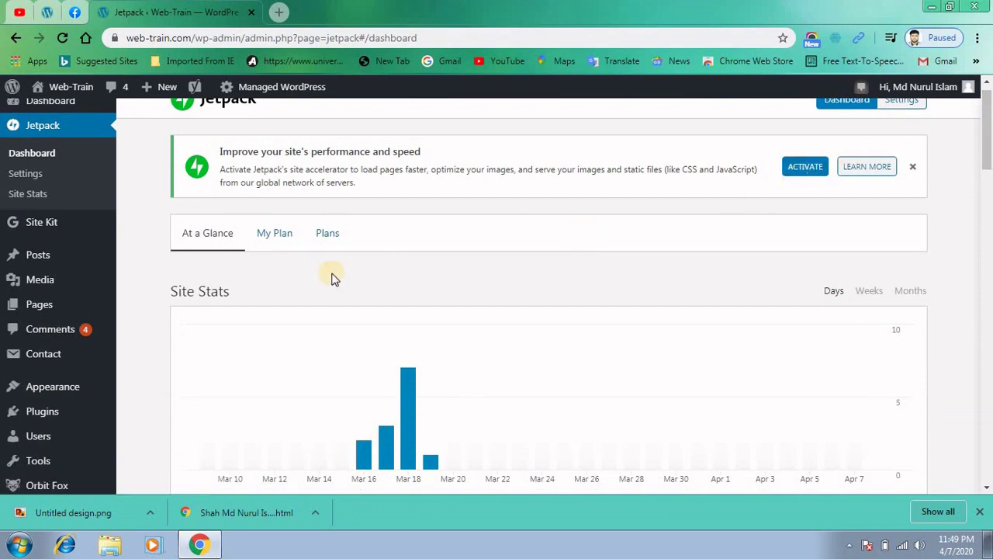
- In Jetpack Settings > Sharing, enable automatically sharing posts to social networks
left_click(36, 179)
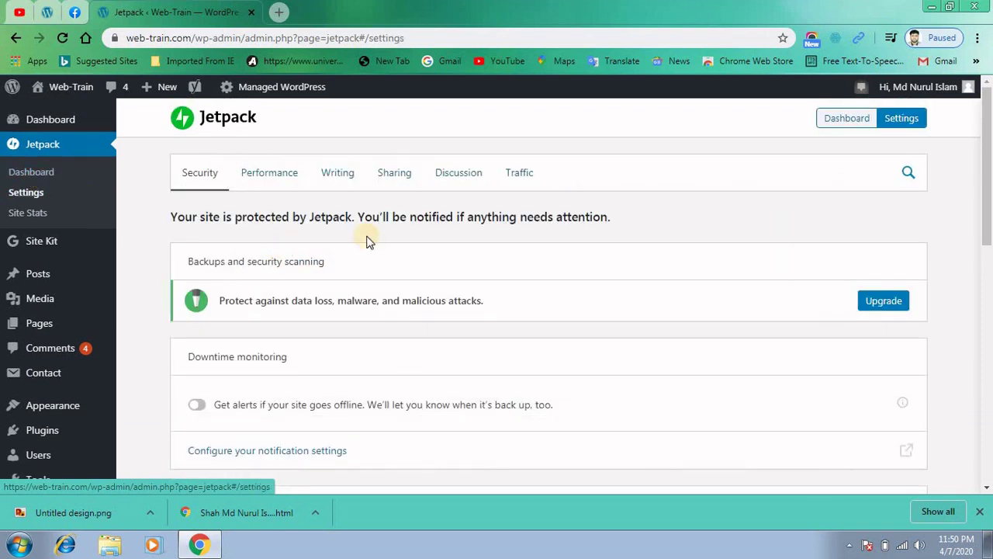
left_click(389, 178)
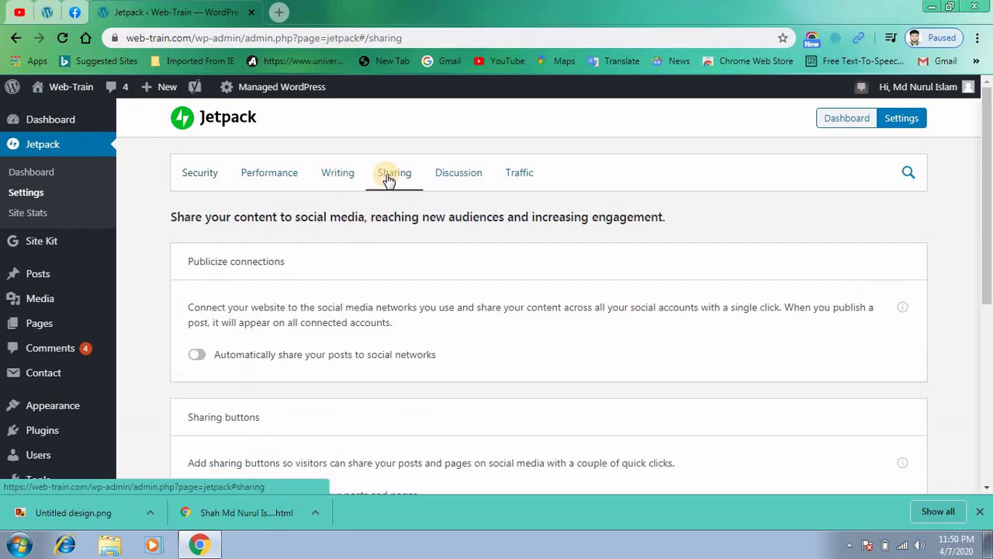
left_click(196, 358)
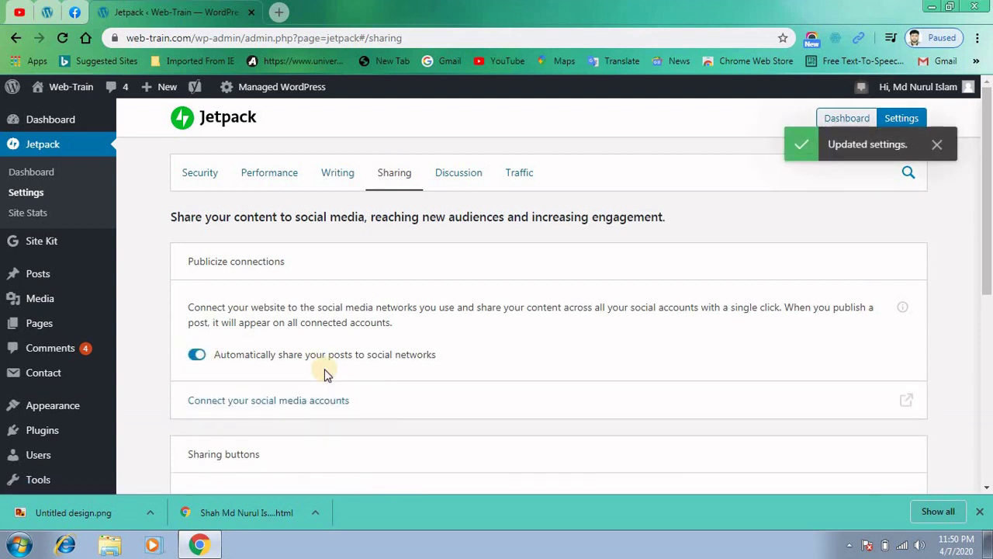
- From Publicize Your Posts on the Connections page, start connecting Facebook
left_click(260, 408)
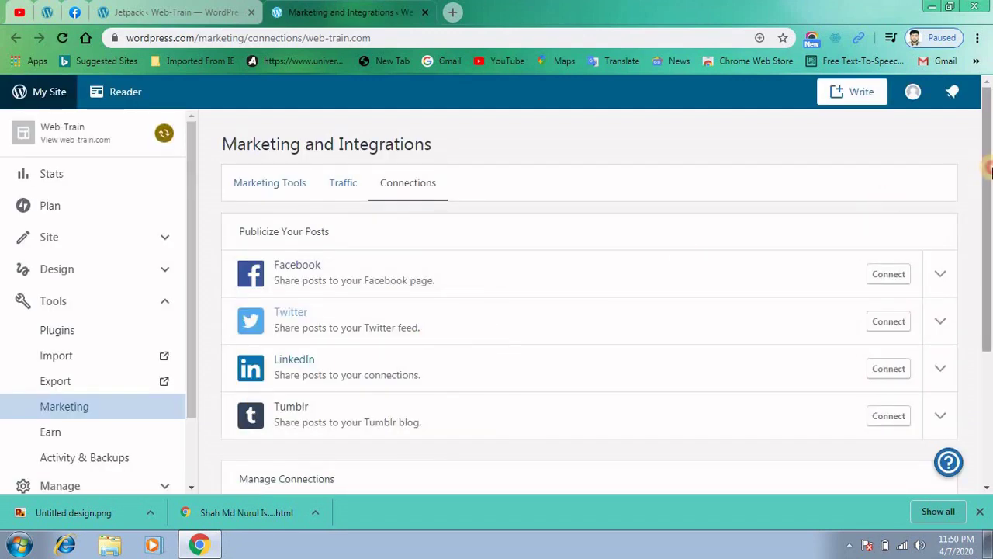
mouse_move(990, 171)
left_mouse_down()
mouse_move(991, 208)
mouse_move(990, 182)
left_mouse_up()
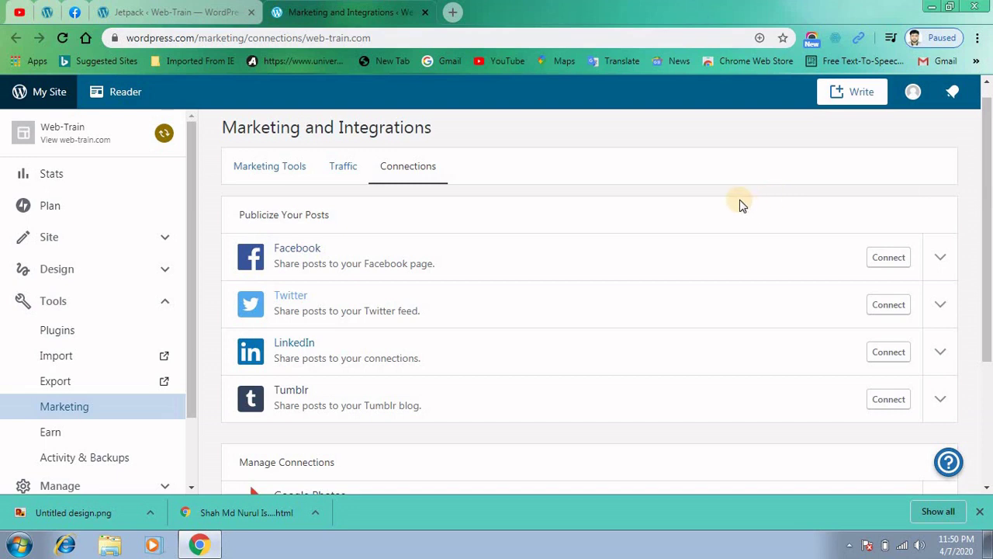
left_click(892, 261)
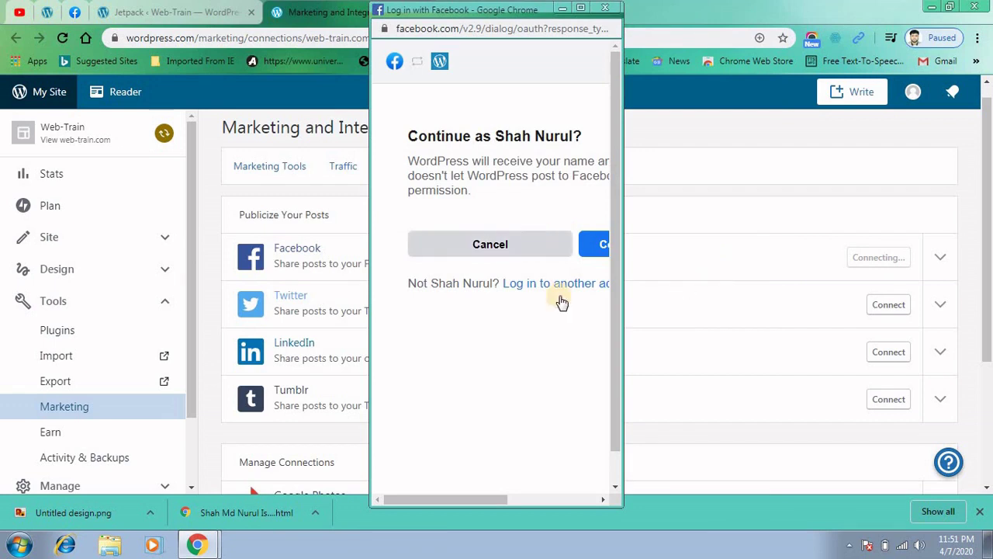
- Authorize WordPress on Facebook for the Wow How page with management and publishing permissions
left_click_drag(622, 76, 735, 79)
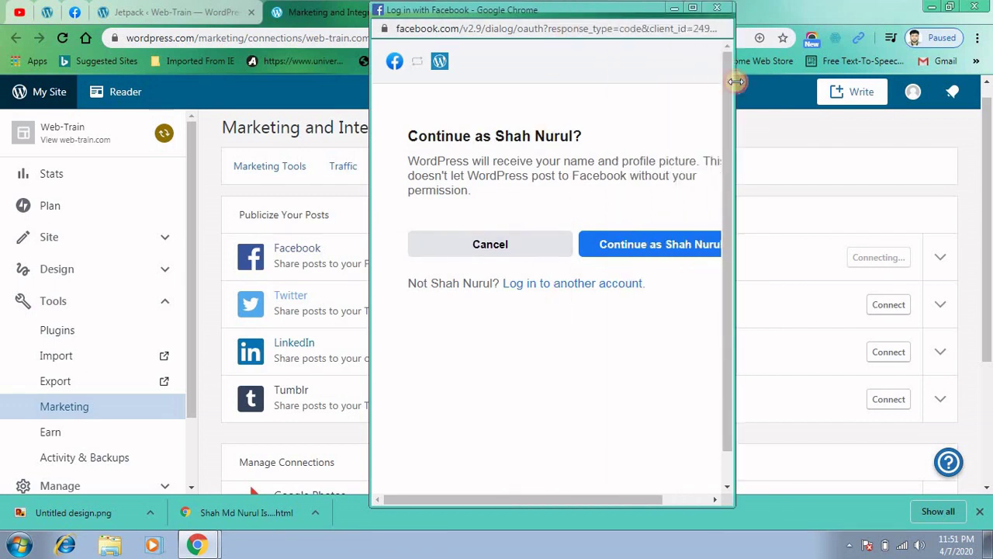
left_click(652, 245)
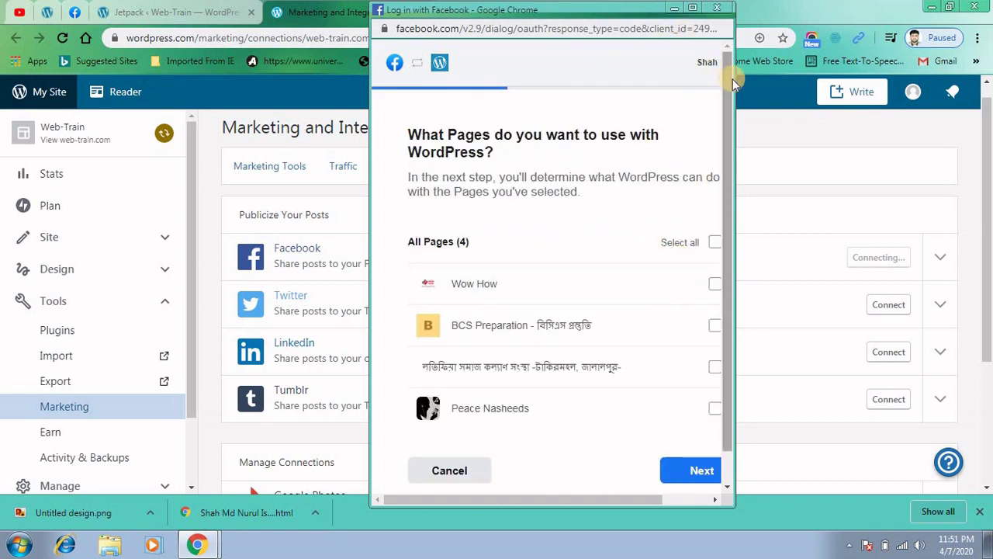
left_click_drag(734, 78, 828, 94)
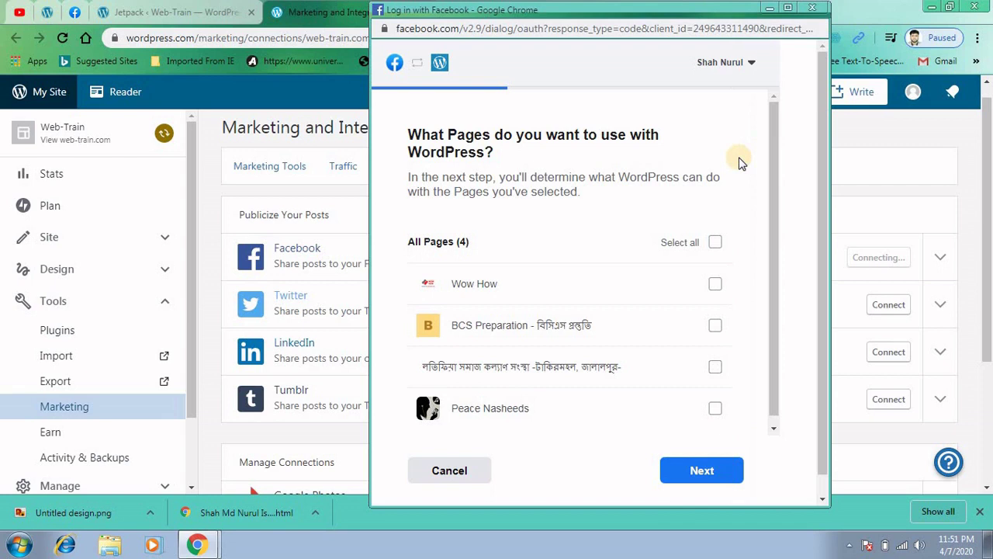
left_click(715, 285)
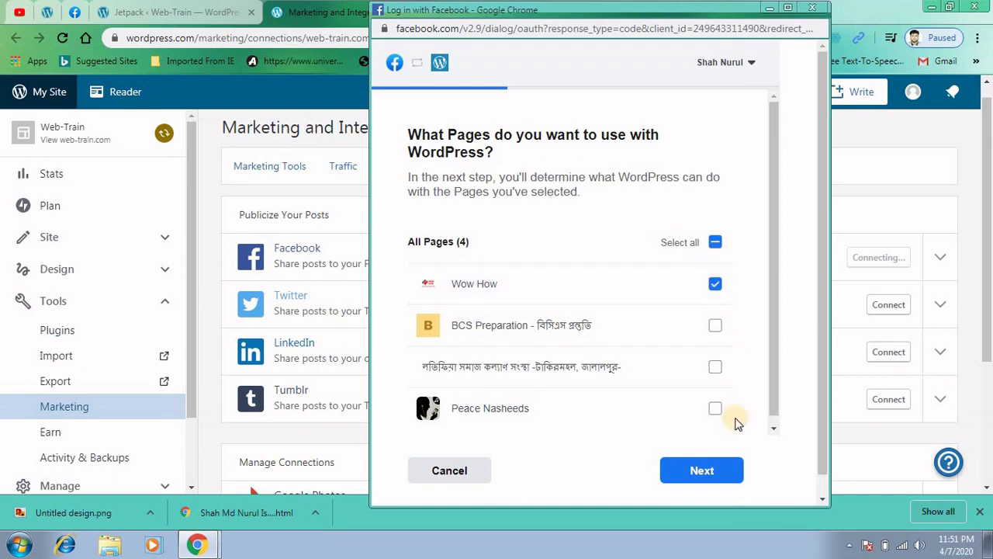
left_click(703, 478)
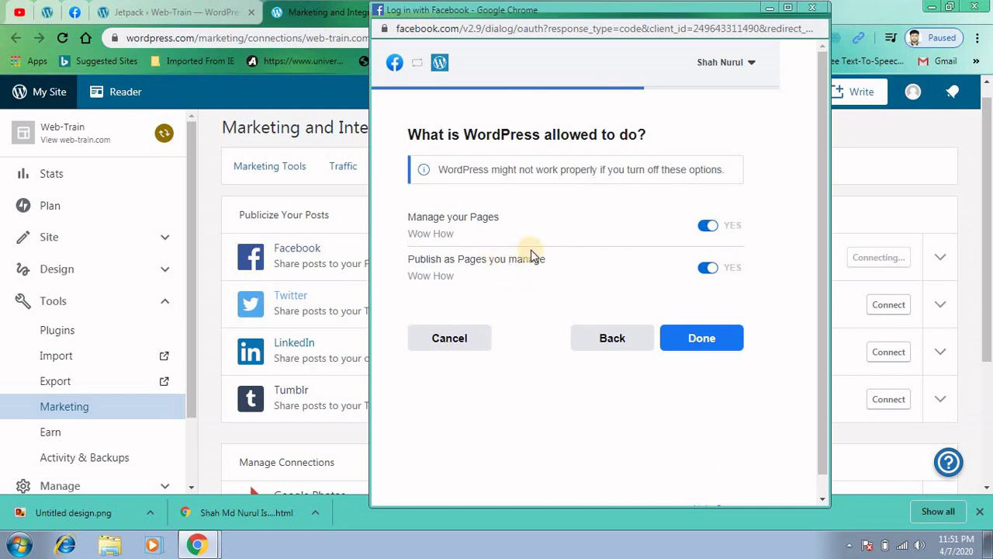
left_click(688, 344)
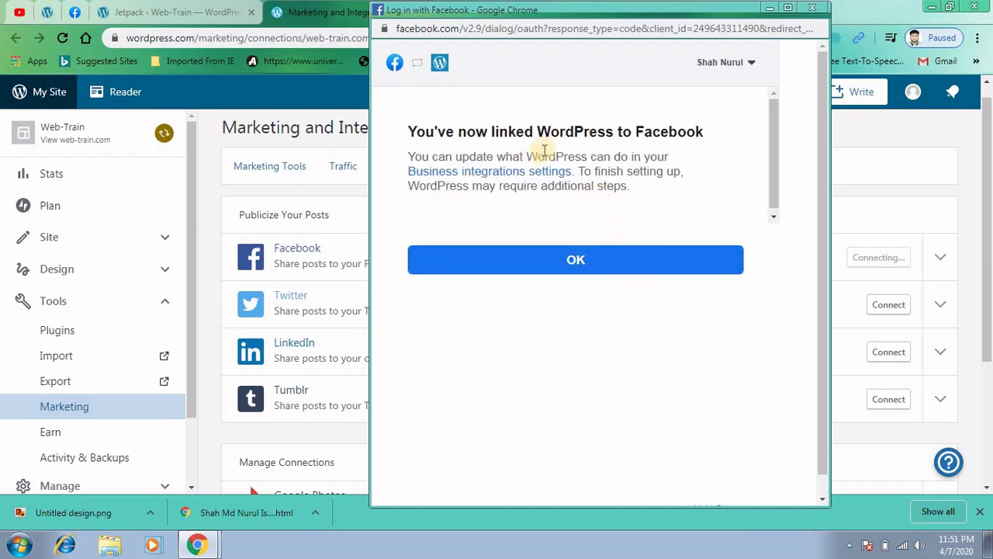
- Acknowledge Facebook's confirmation and choose Wow How as the page to share posts to
left_click(586, 260)
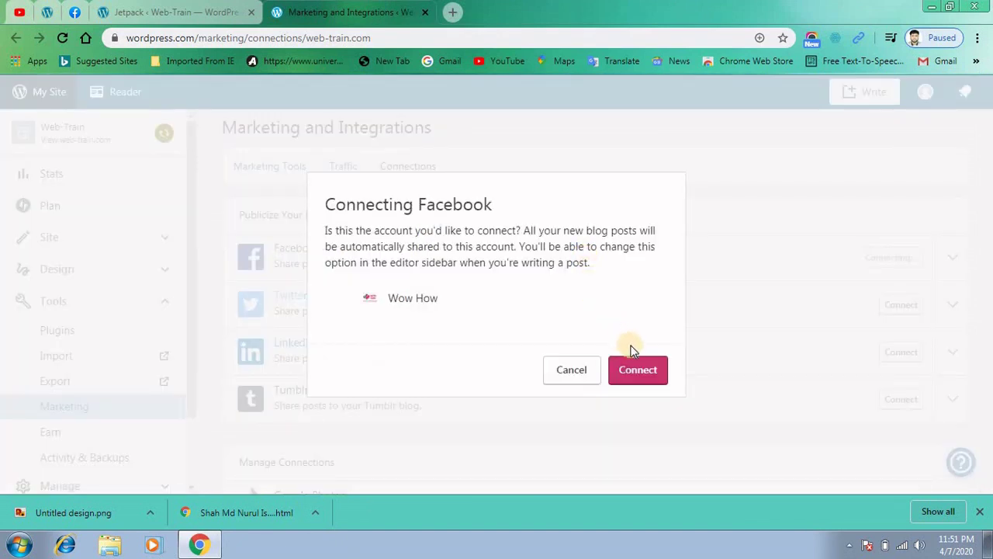
left_click(638, 371)
left_click(641, 380)
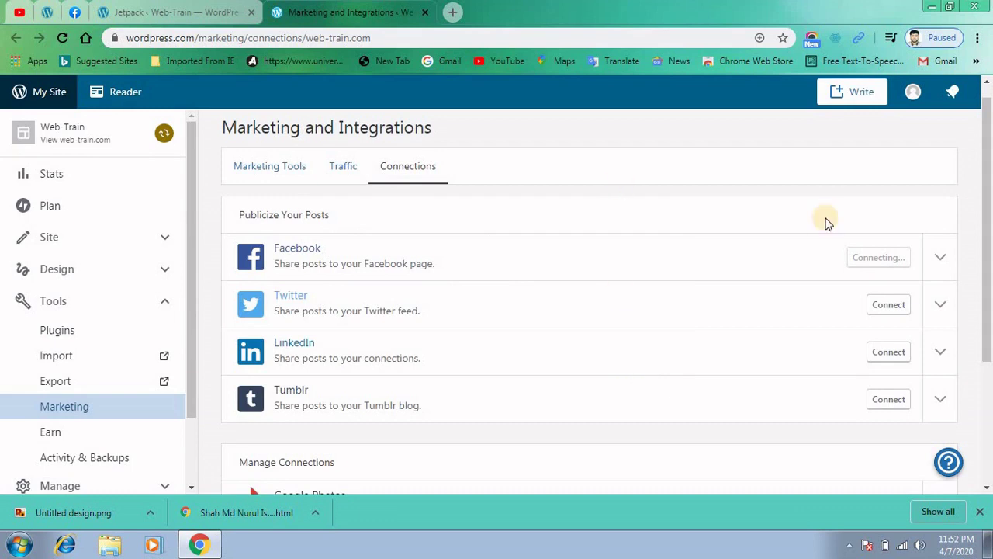
- Scroll to confirm the Facebook row now shows Sharing posts with a Disconnect button
left_click_drag(990, 179, 990, 197)
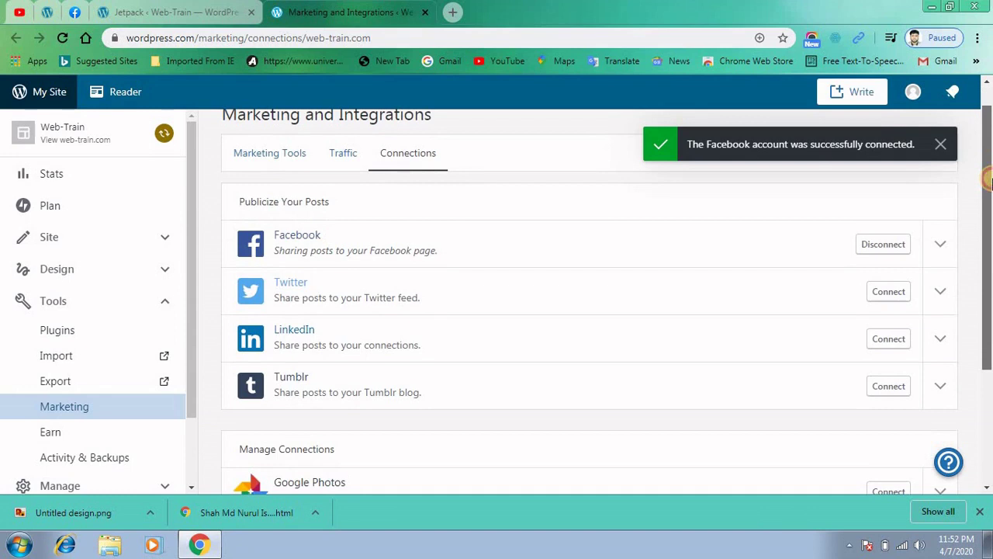